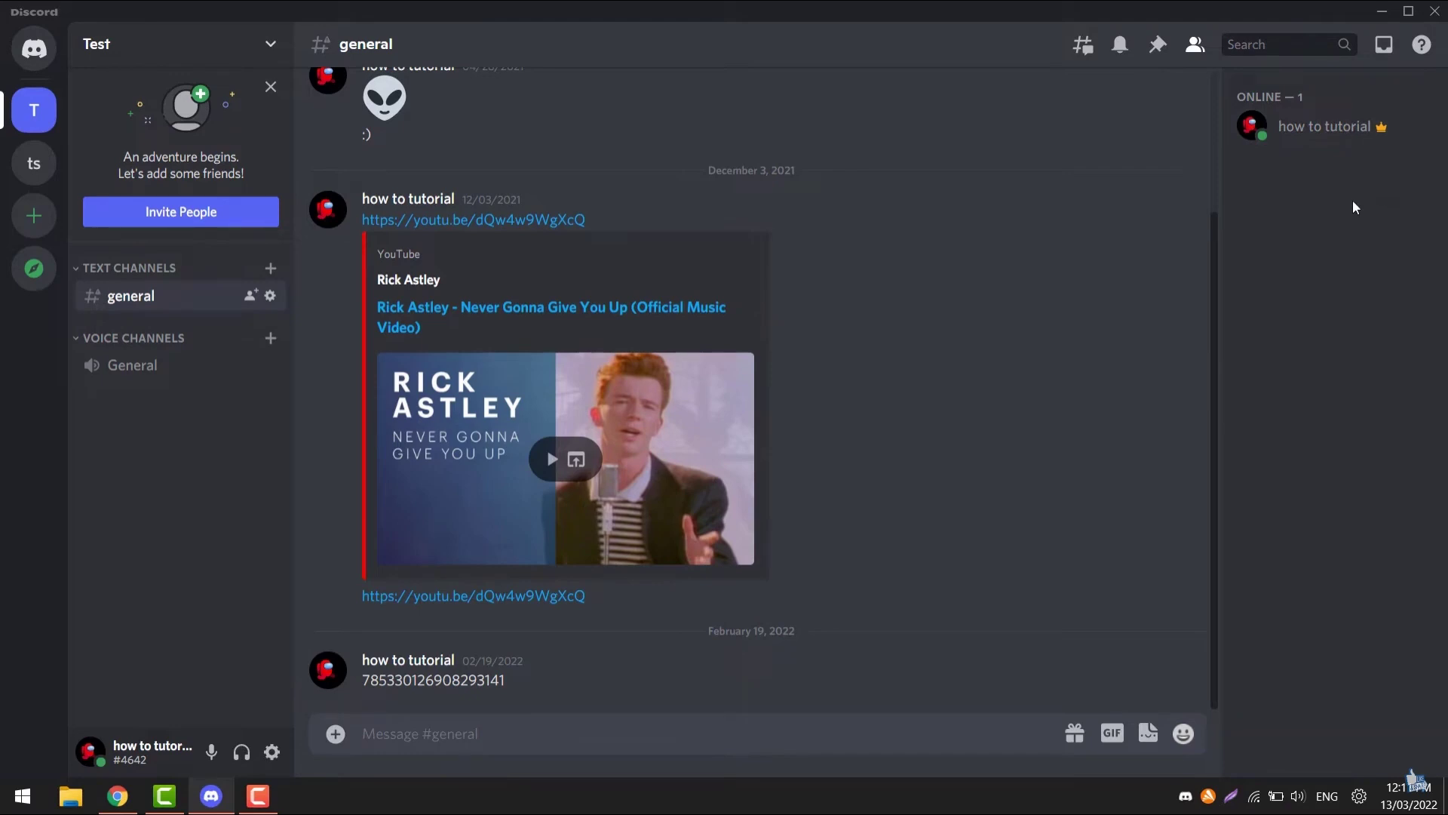
# - Go to the Activity Status page in User Settings, which shows no game detected
pyautogui.click(273, 755)
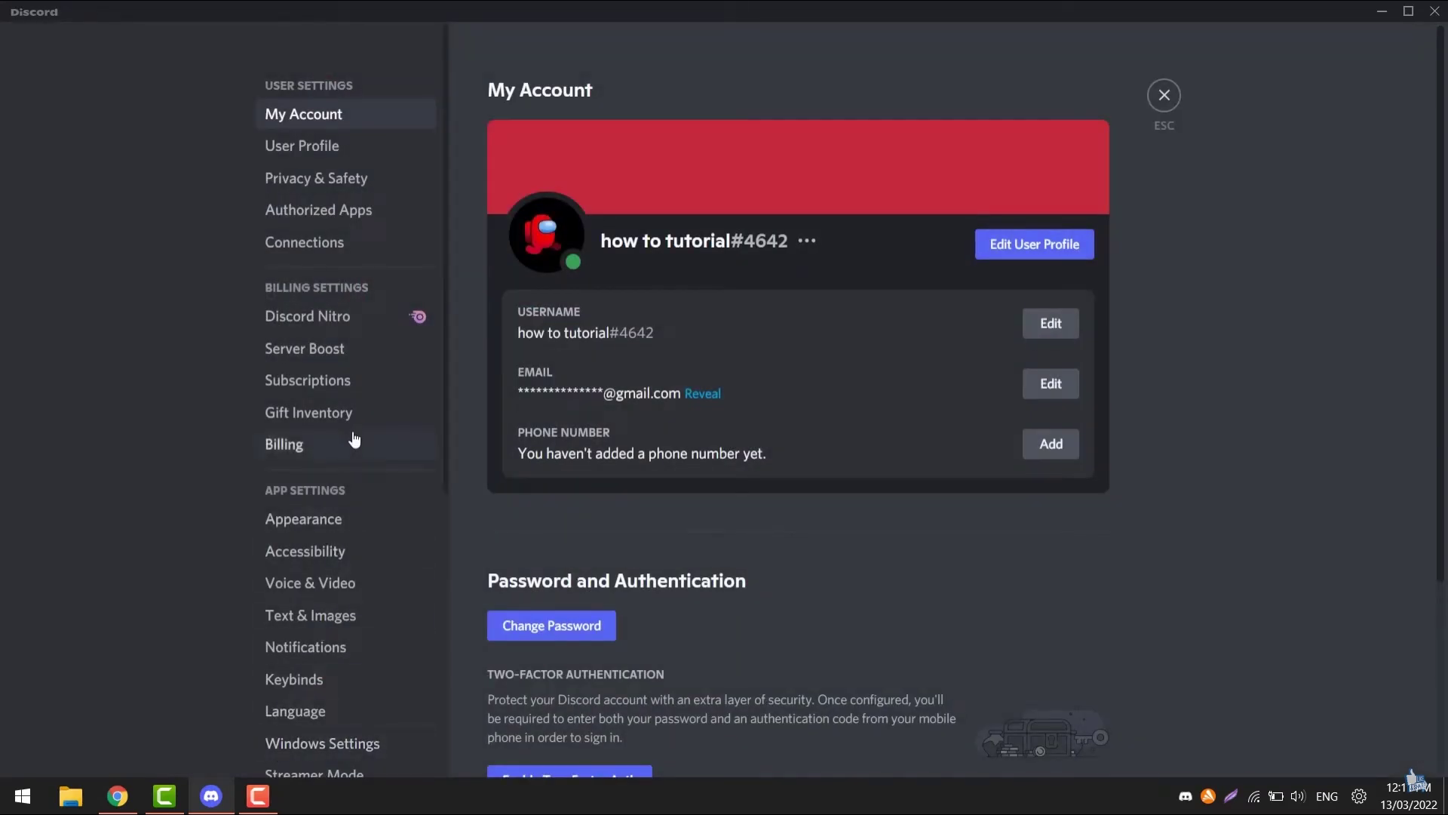
pyautogui.scroll(-5, 273, 467)
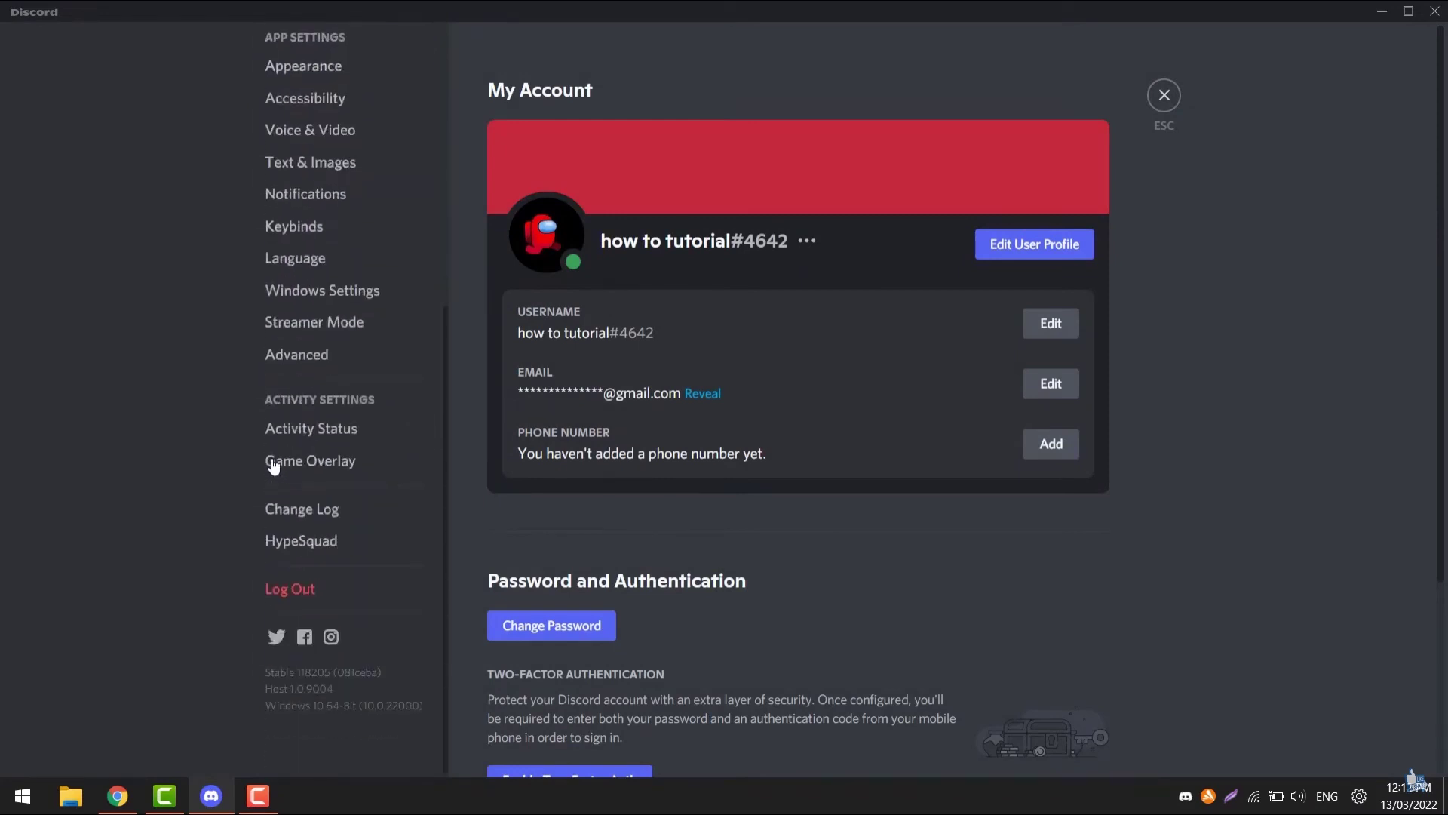
pyautogui.click(331, 439)
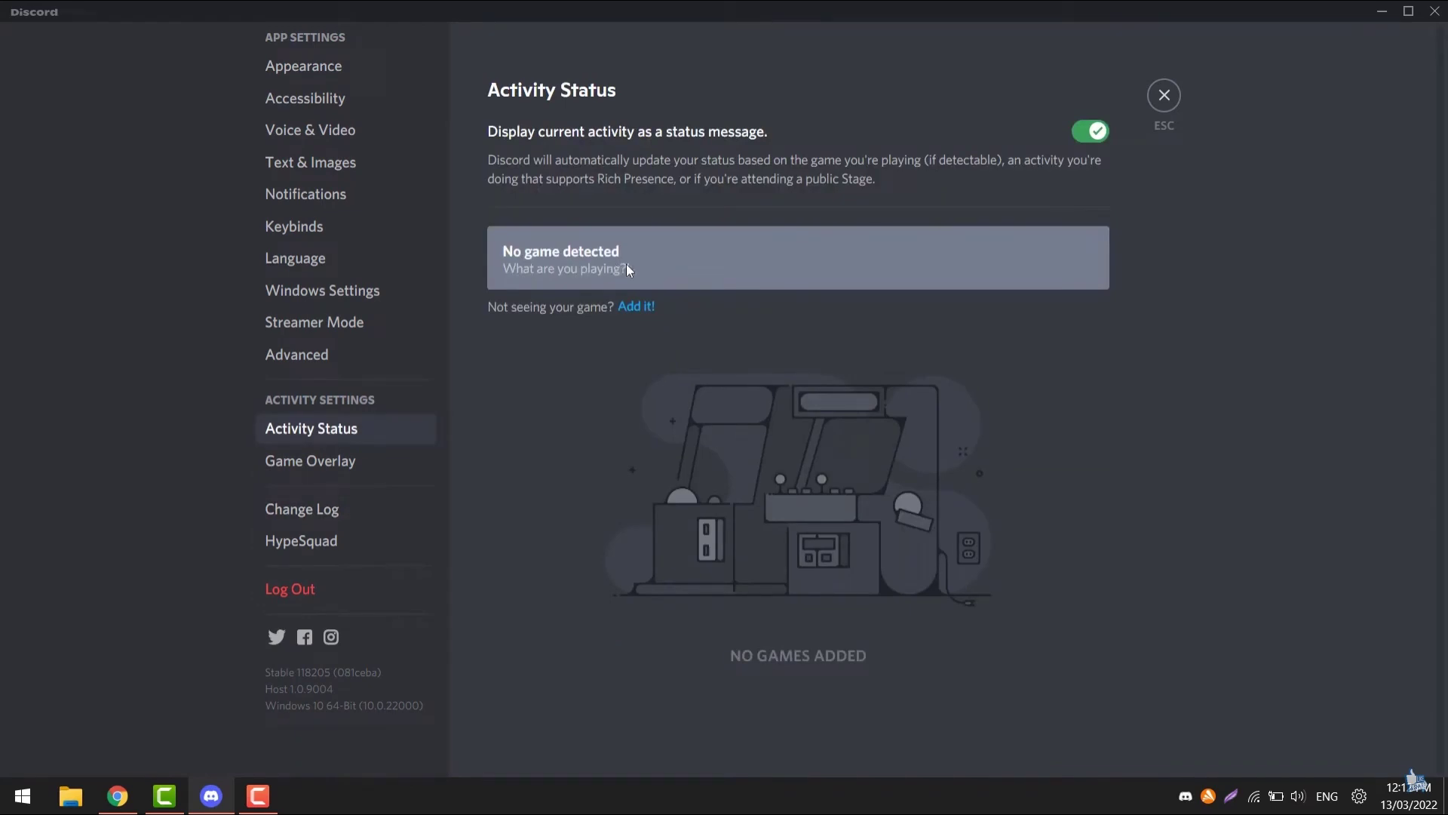
# - Add Google Chrome from the running-programs list as the current game
pyautogui.click(640, 309)
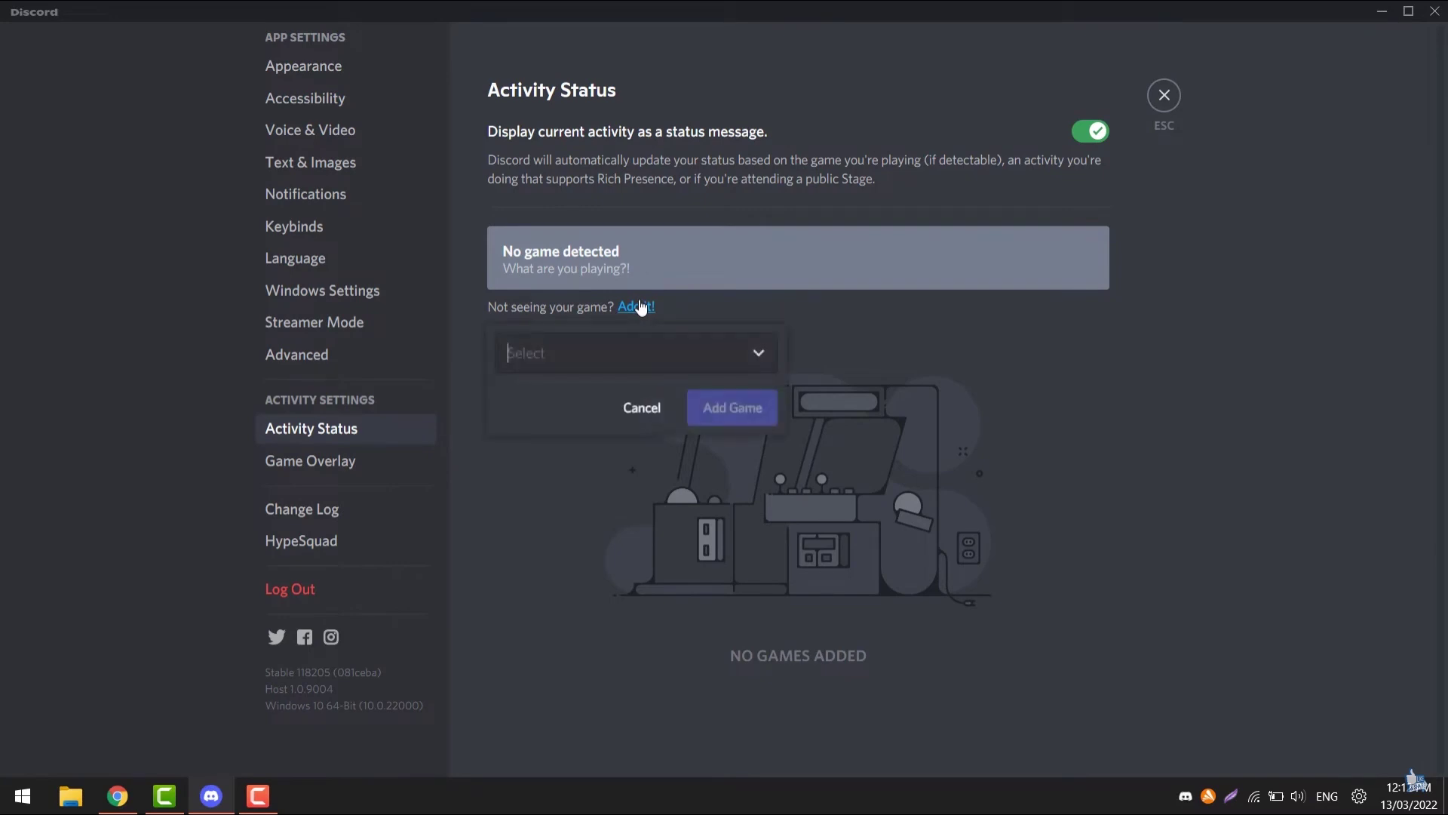
pyautogui.click(759, 355)
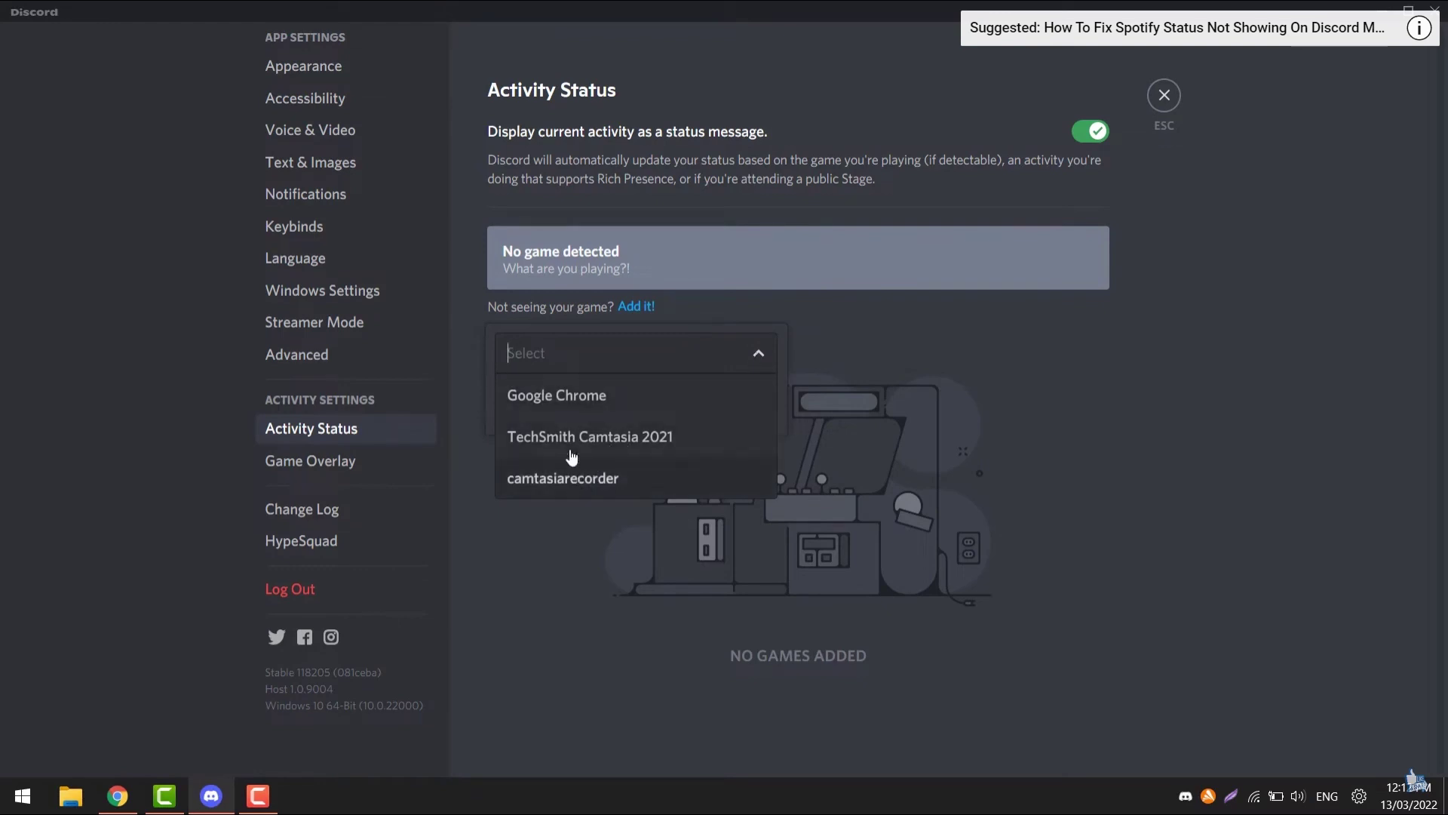
pyautogui.click(577, 399)
pyautogui.click(732, 408)
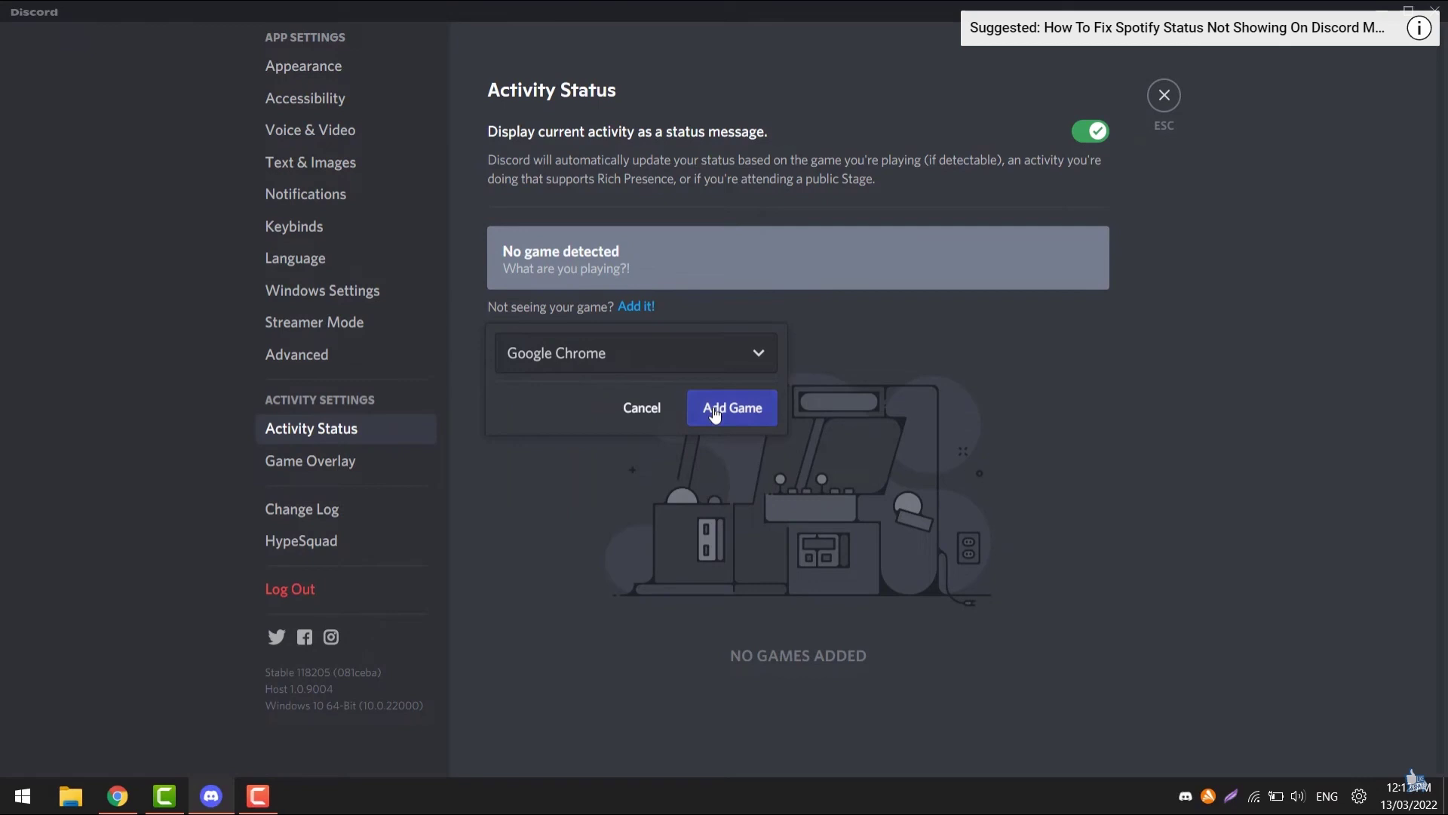
# - Leave settings and return to Activity Status to confirm Google Chrome shows as playing
pyautogui.click(1164, 95)
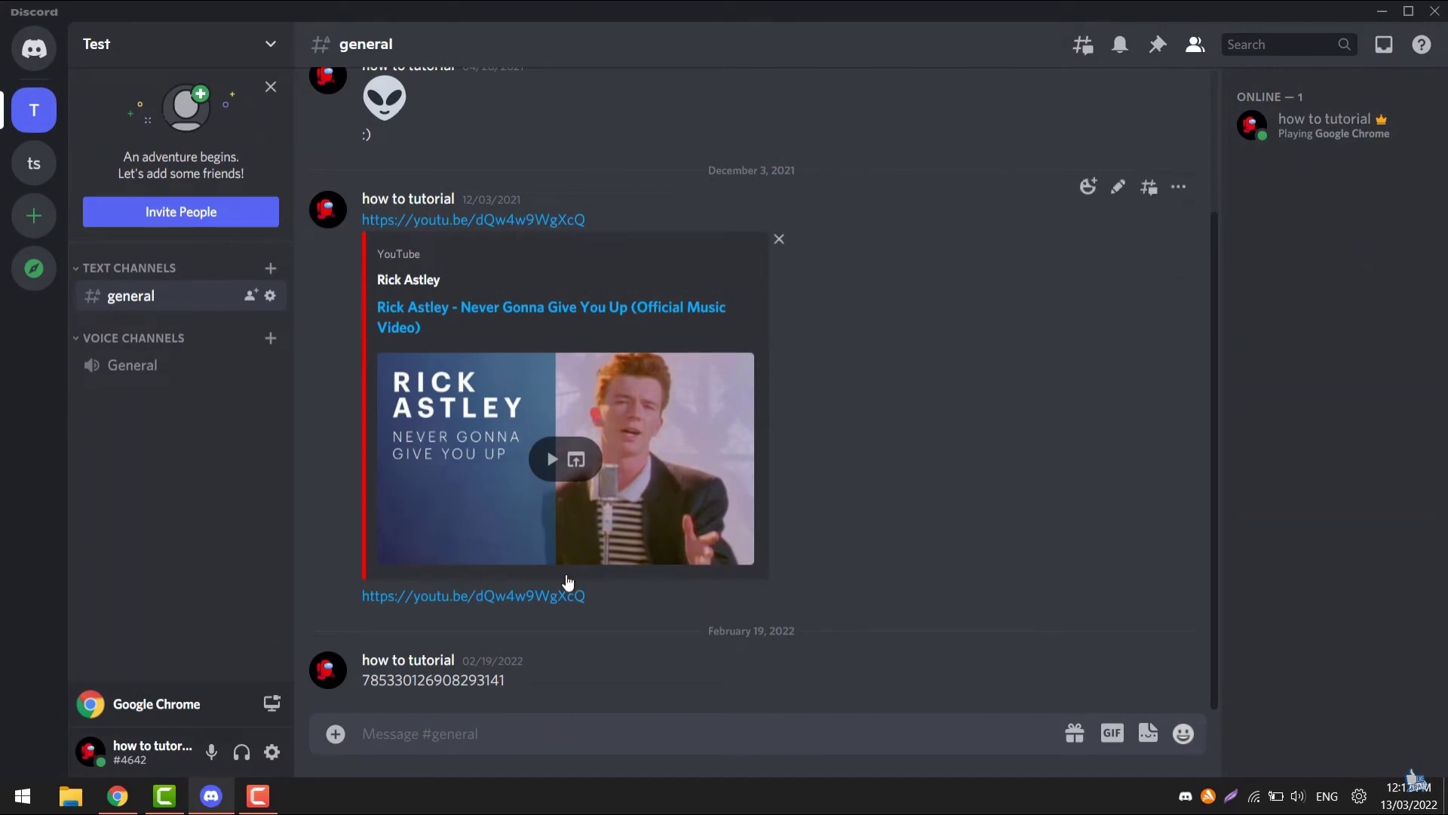
pyautogui.click(273, 753)
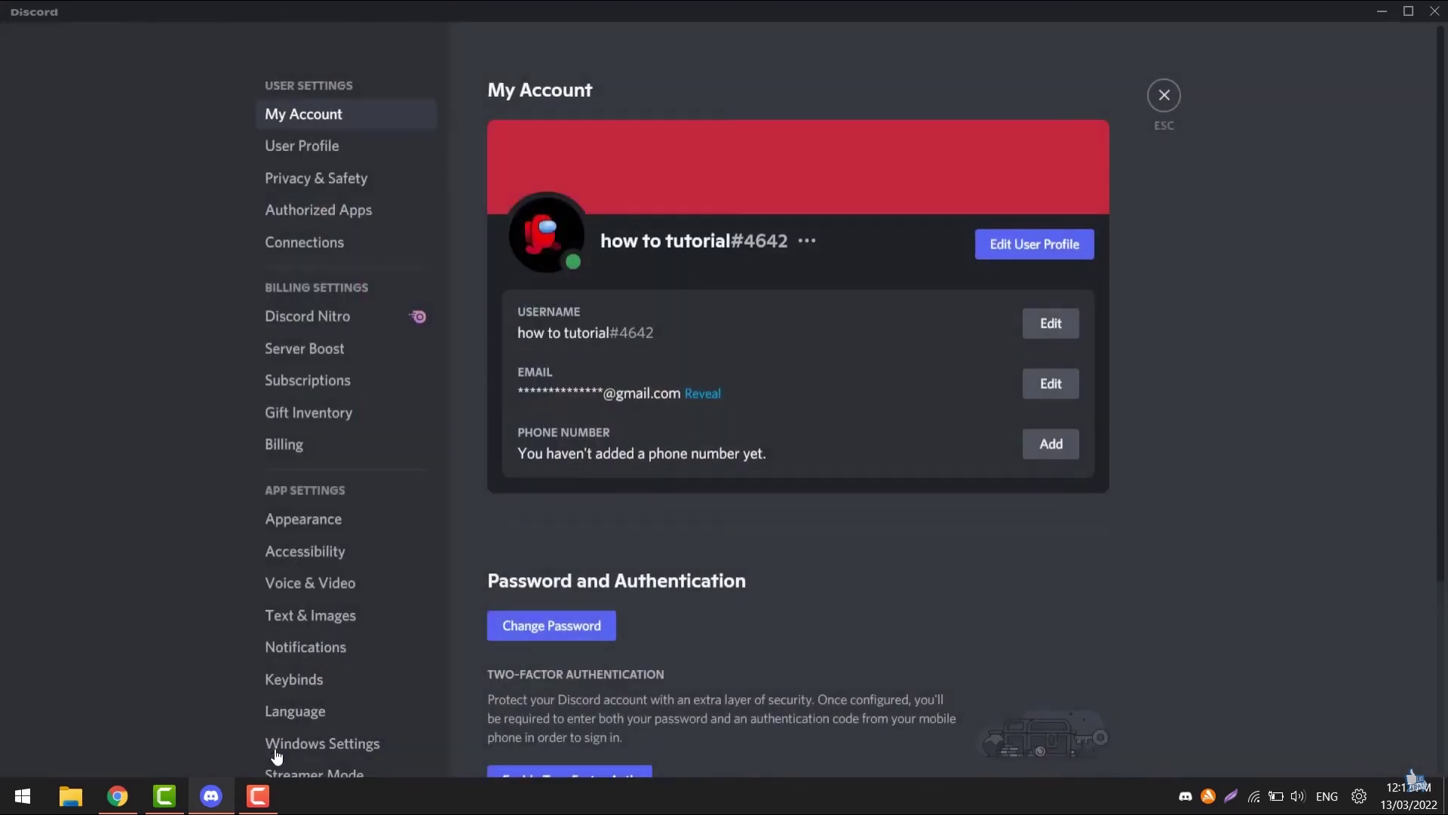
pyautogui.scroll(-5, 311, 636)
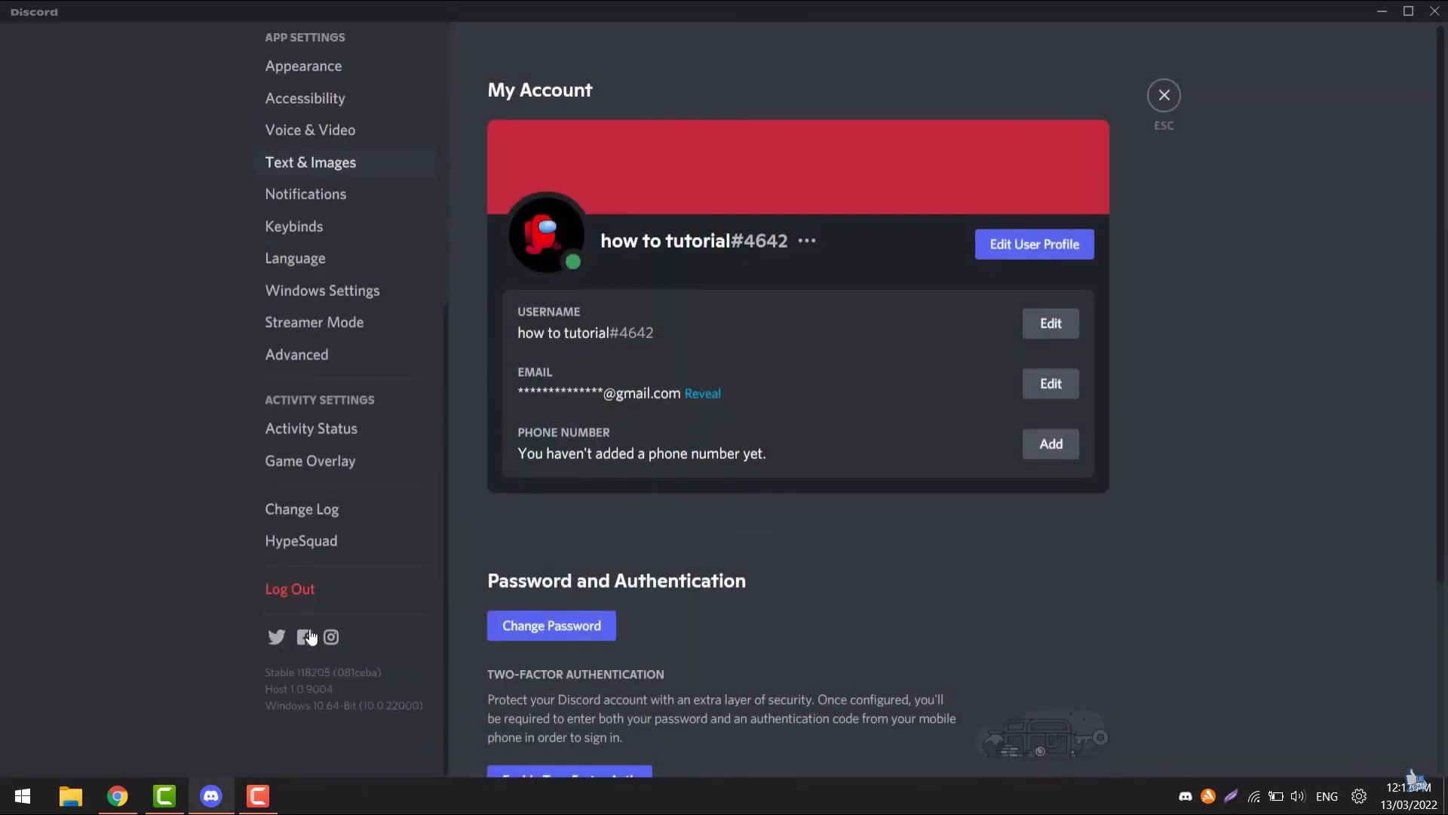
pyautogui.click(344, 441)
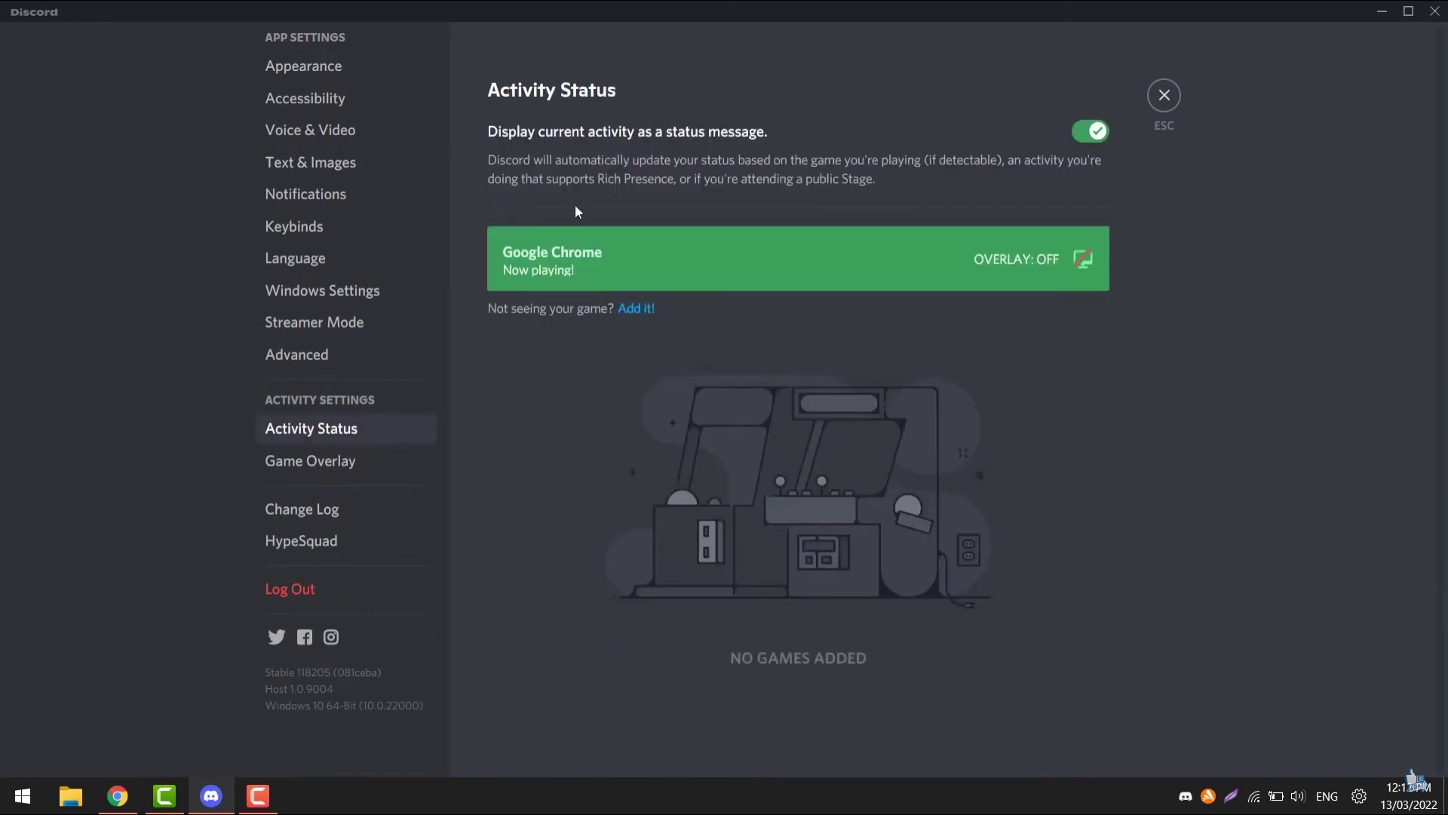
# - Rename the Google Chrome game card to 'Subscribe' and save the name
pyautogui.moveTo(797, 258)
pyautogui.doubleClick(584, 251)
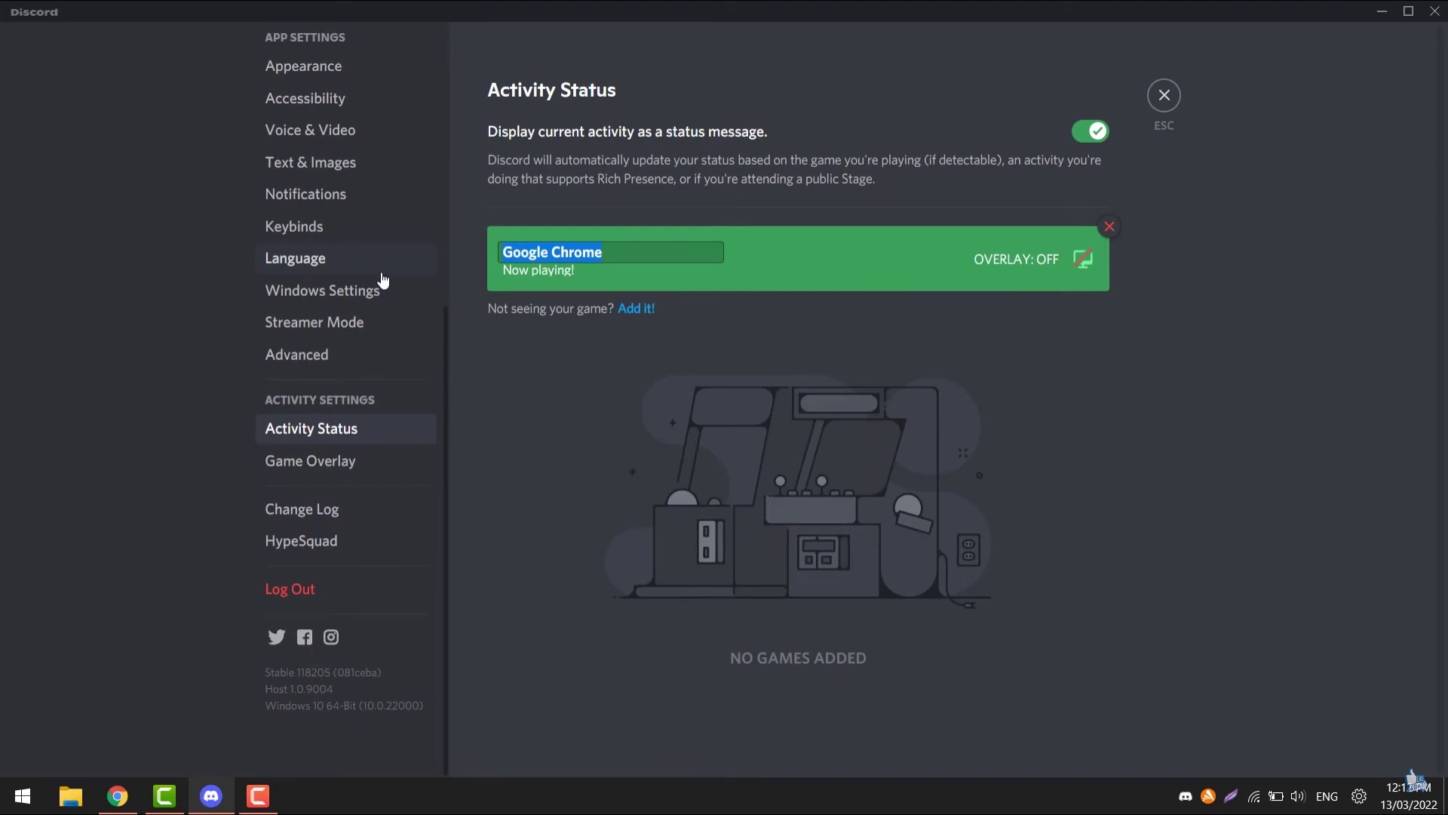
pyautogui.write('S')
pyautogui.write('u')
pyautogui.write('bscr')
pyautogui.write('ibe')
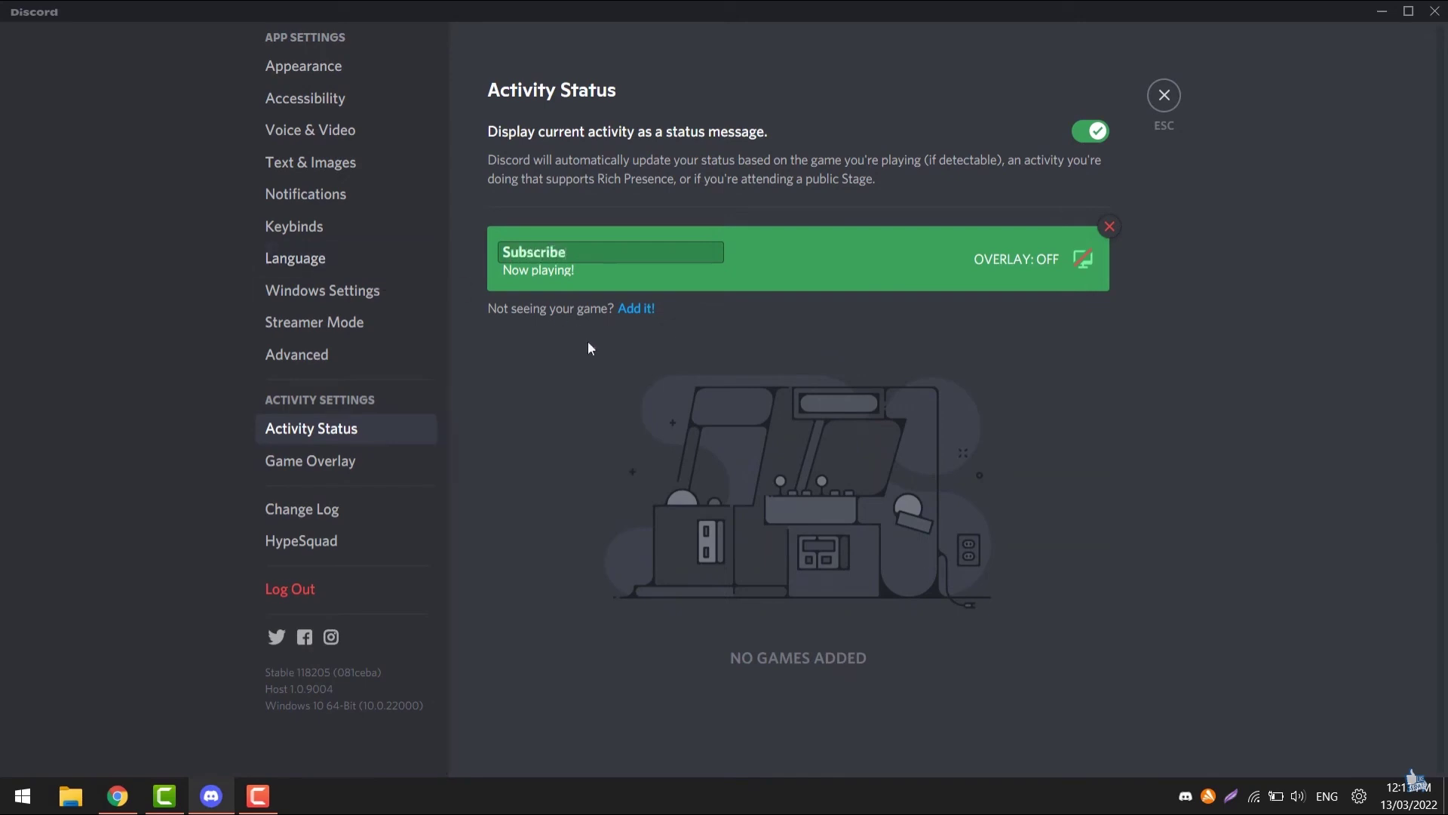
pyautogui.click(598, 387)
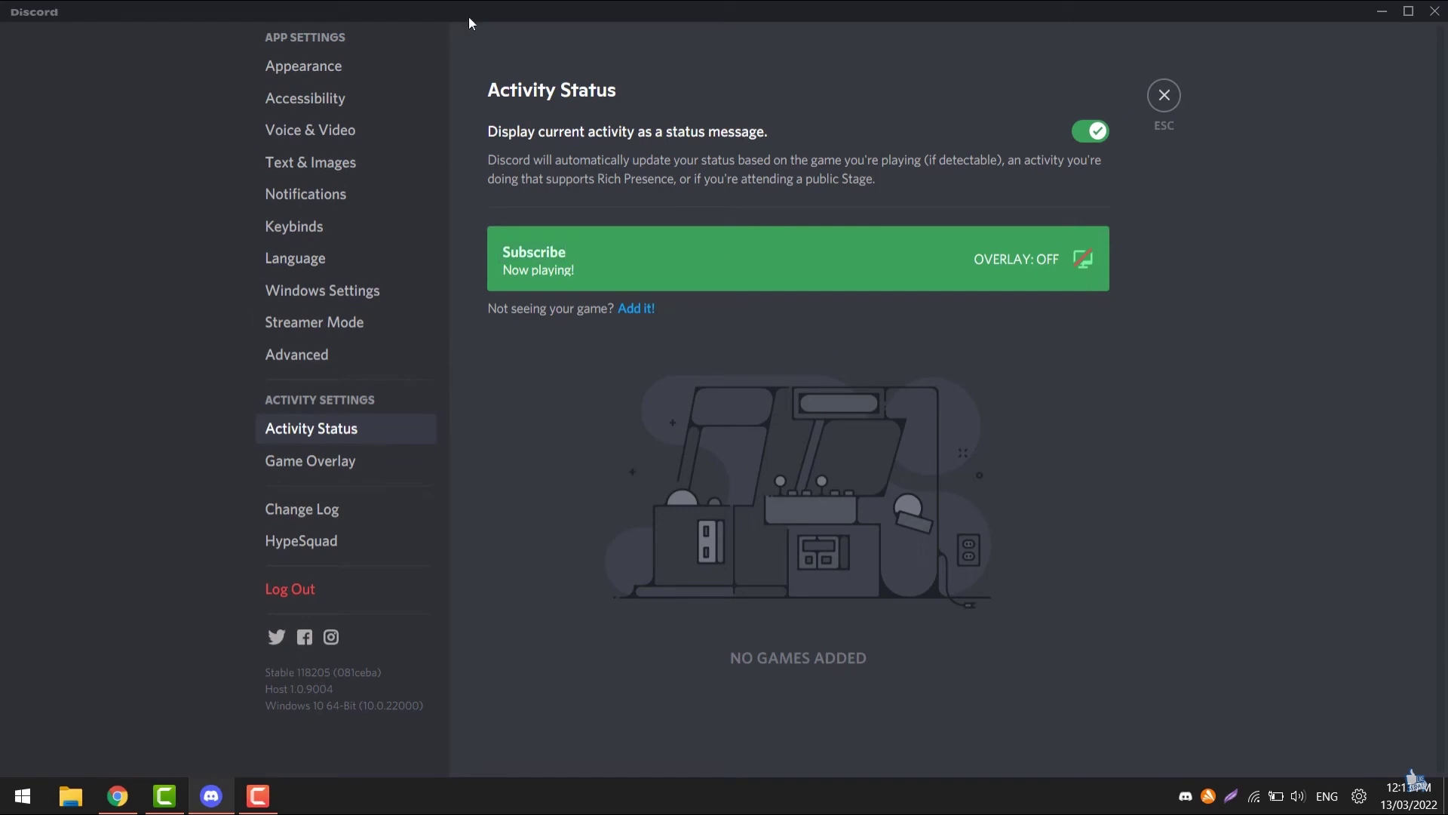
# - Close User Settings to see 'Playing Subscribe' in the member list and user panel
pyautogui.click(1165, 95)
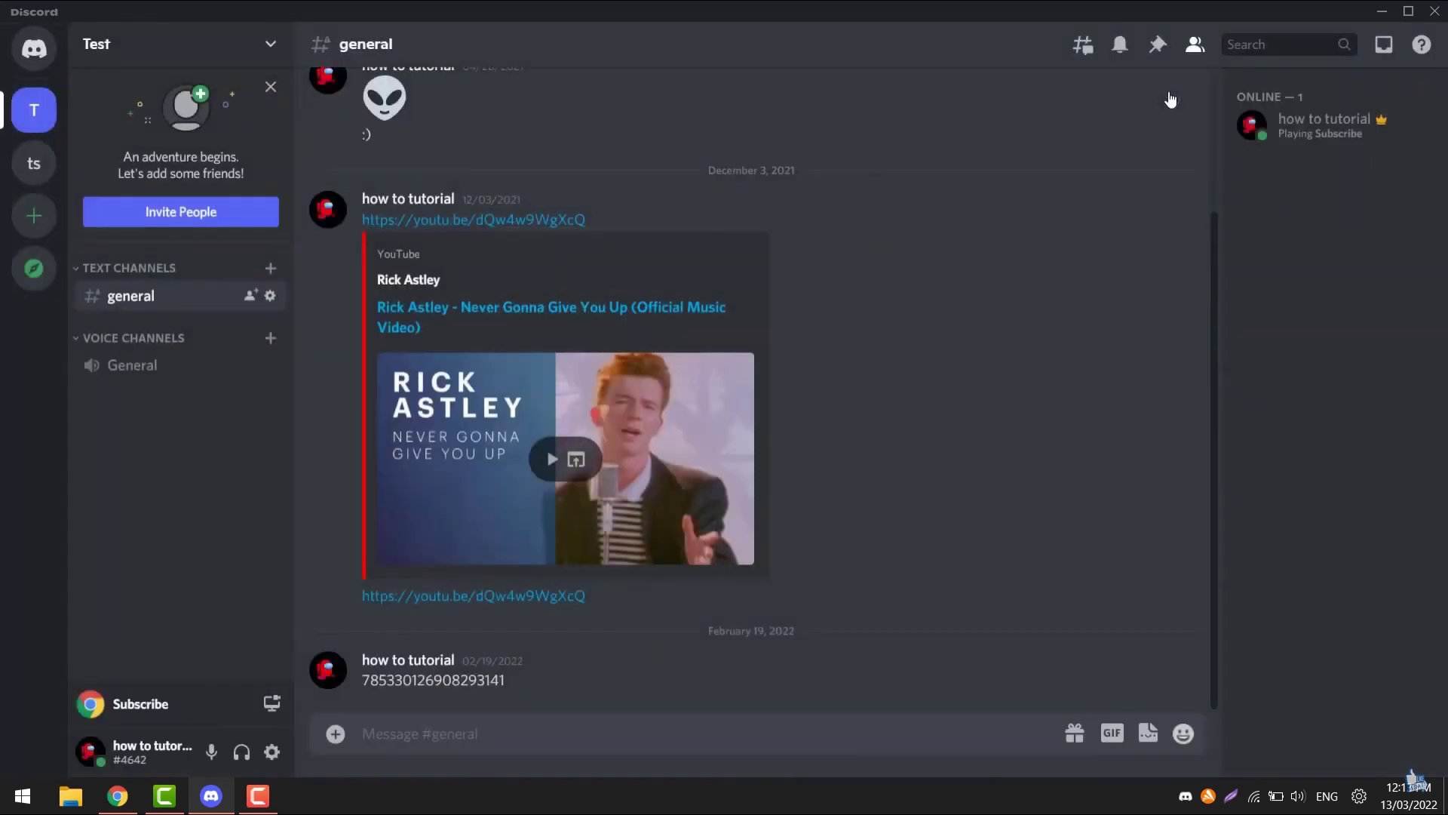